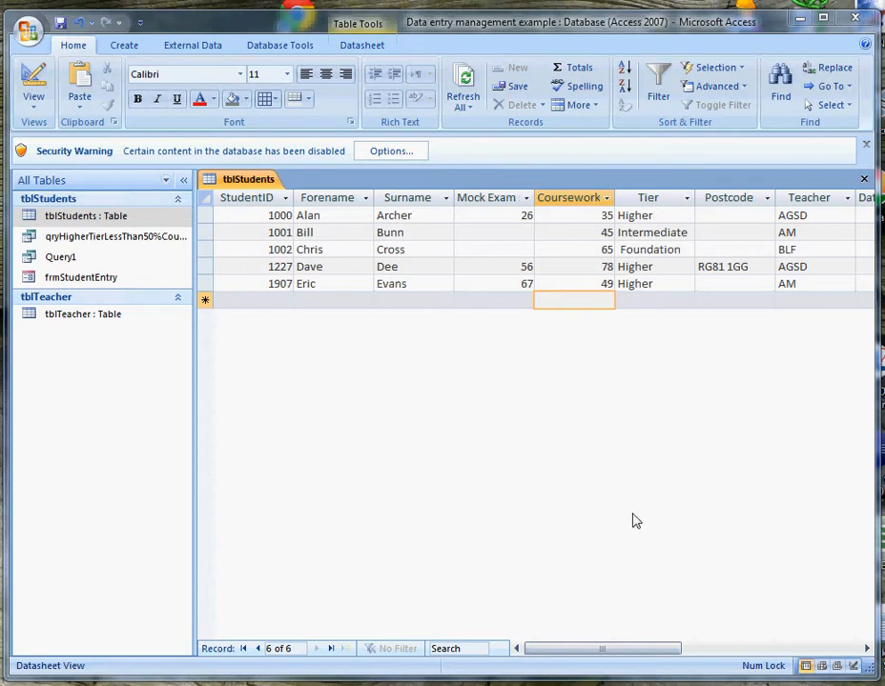
Step: Create a new query in Design view from tblStudents and enlarge its field list to show all fields
click(125, 46)
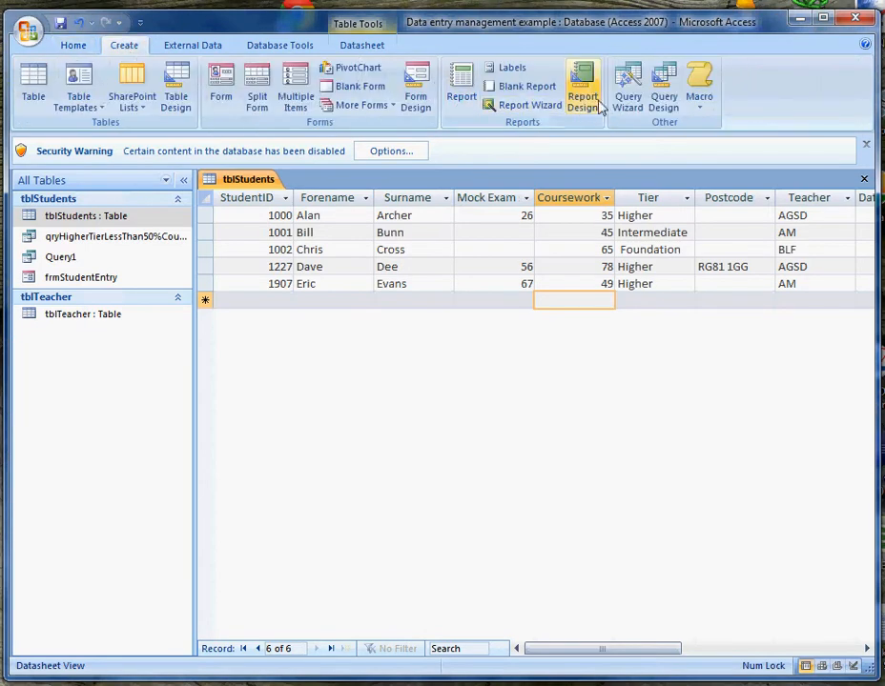
click(666, 96)
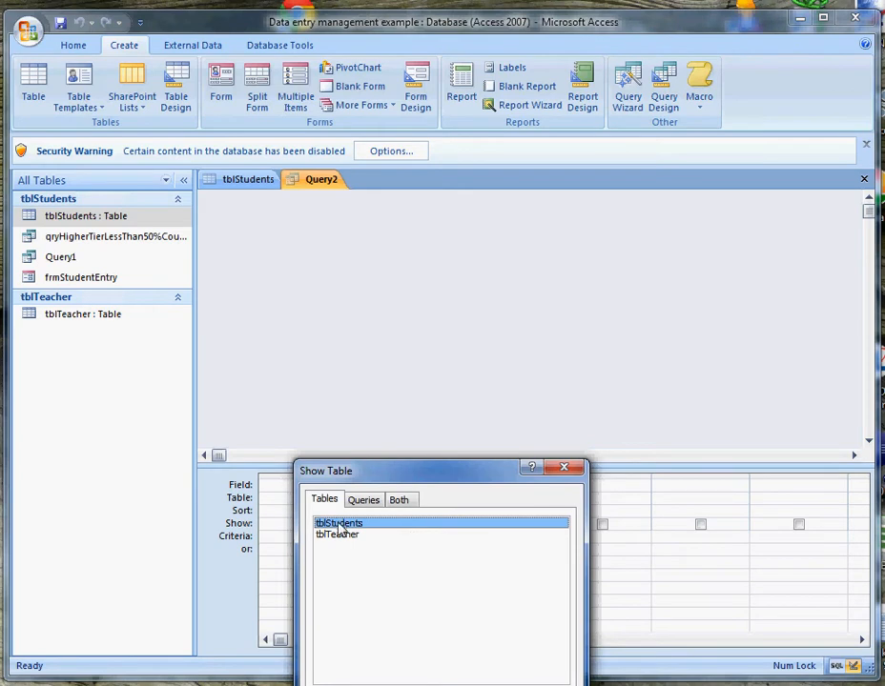
key(Return)
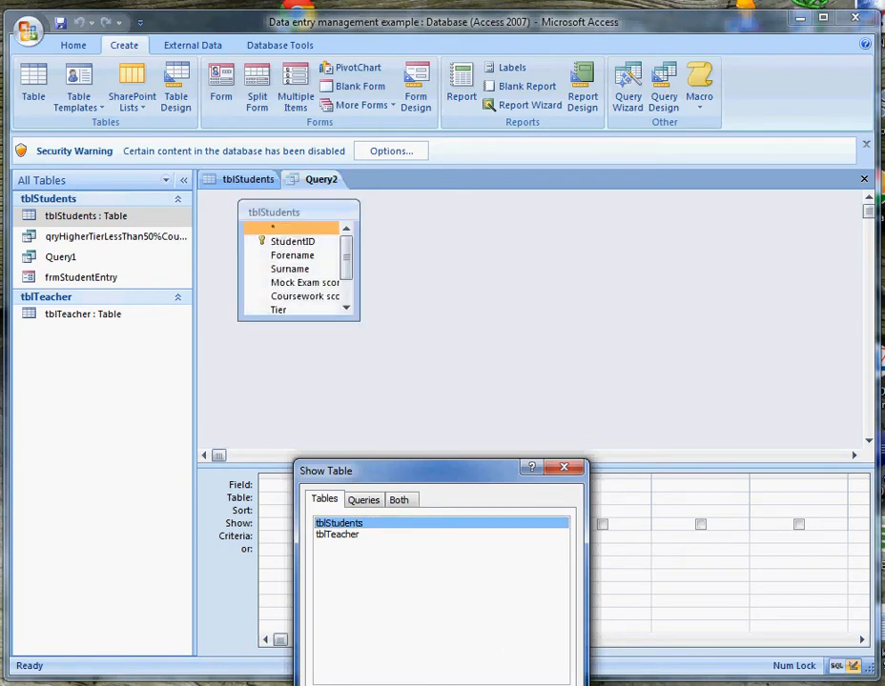
key(Escape)
drag(359, 320, 421, 386)
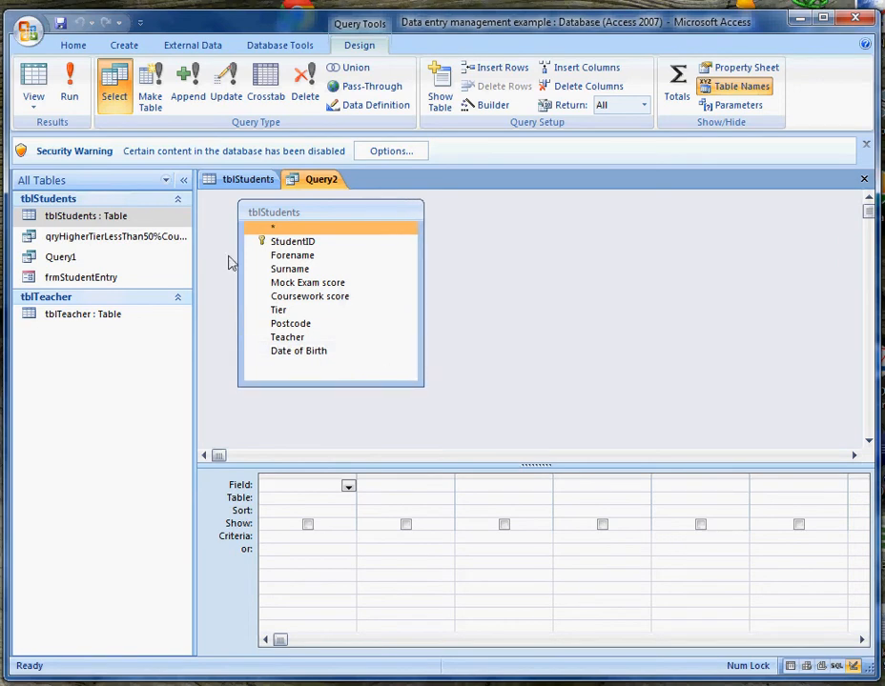
Step: Add the Forename, Surname, Teacher and Date of Birth fields to the query grid
double_click(286, 256)
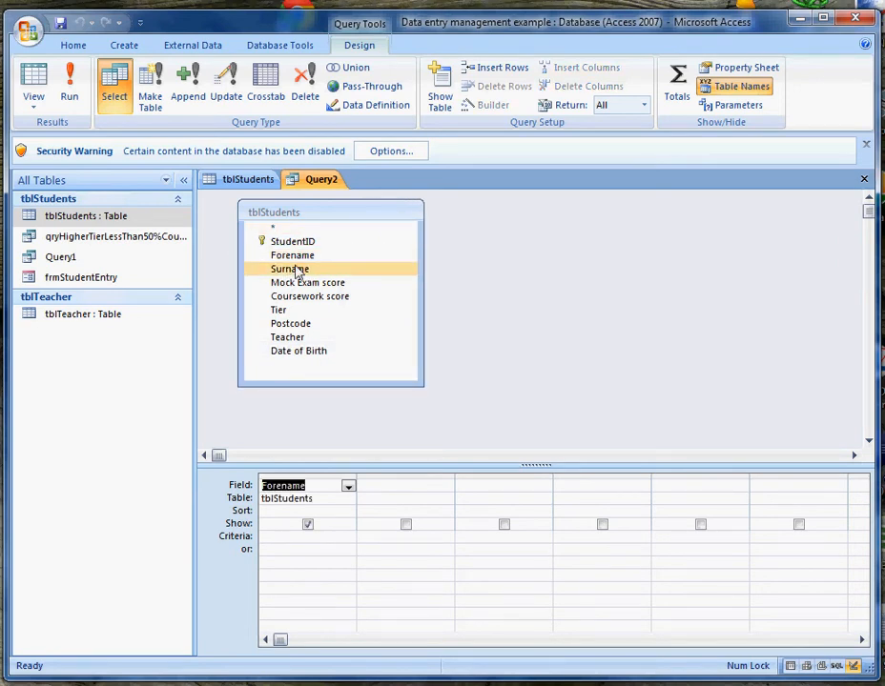
double_click(299, 271)
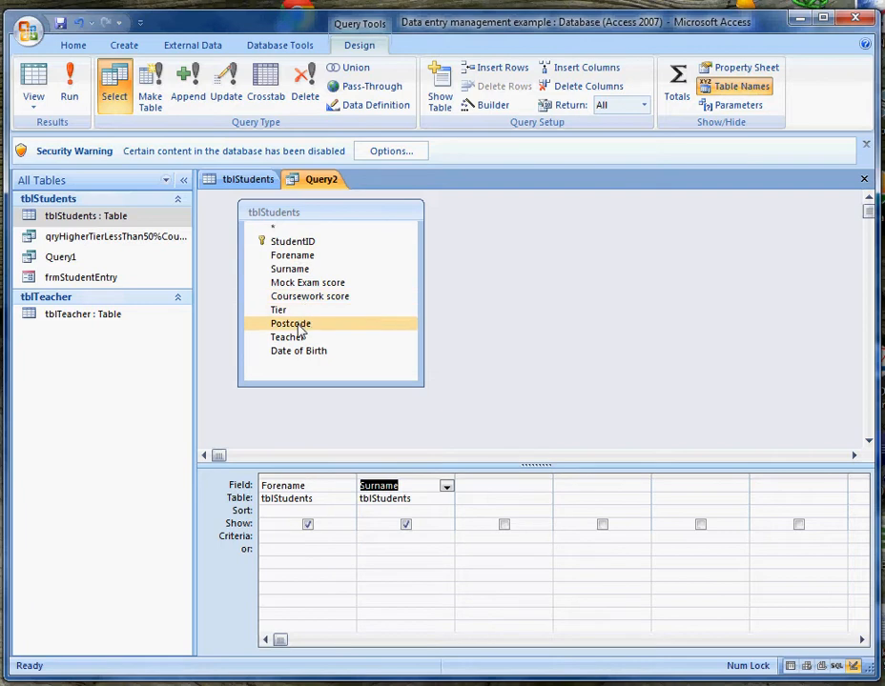
double_click(285, 339)
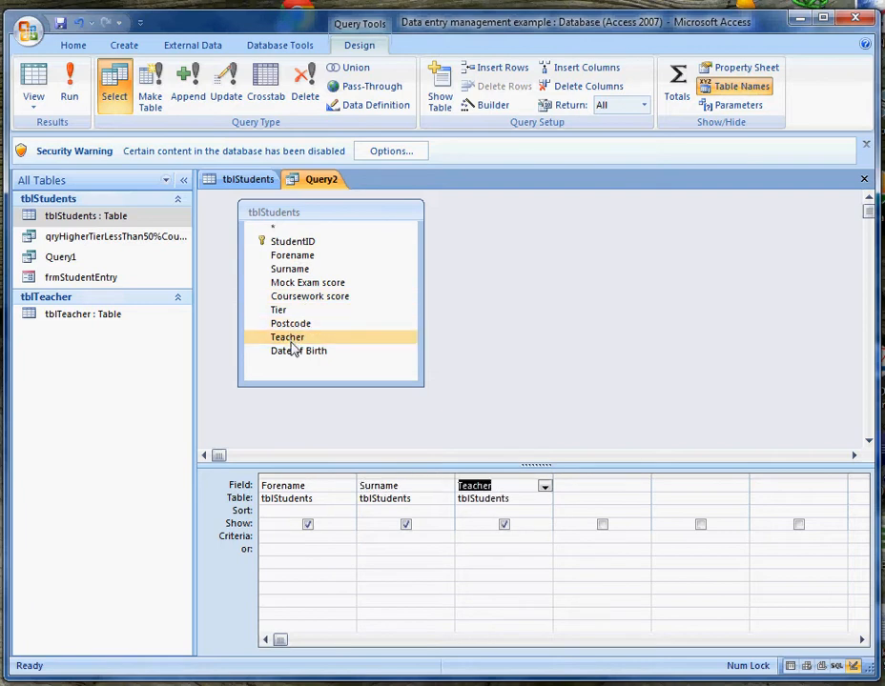
double_click(298, 352)
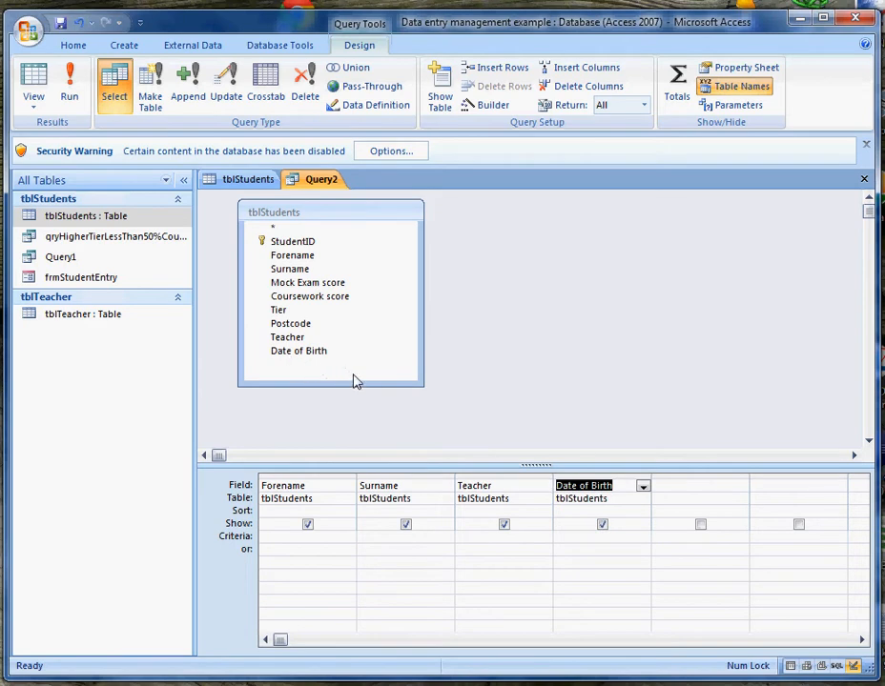
click(291, 340)
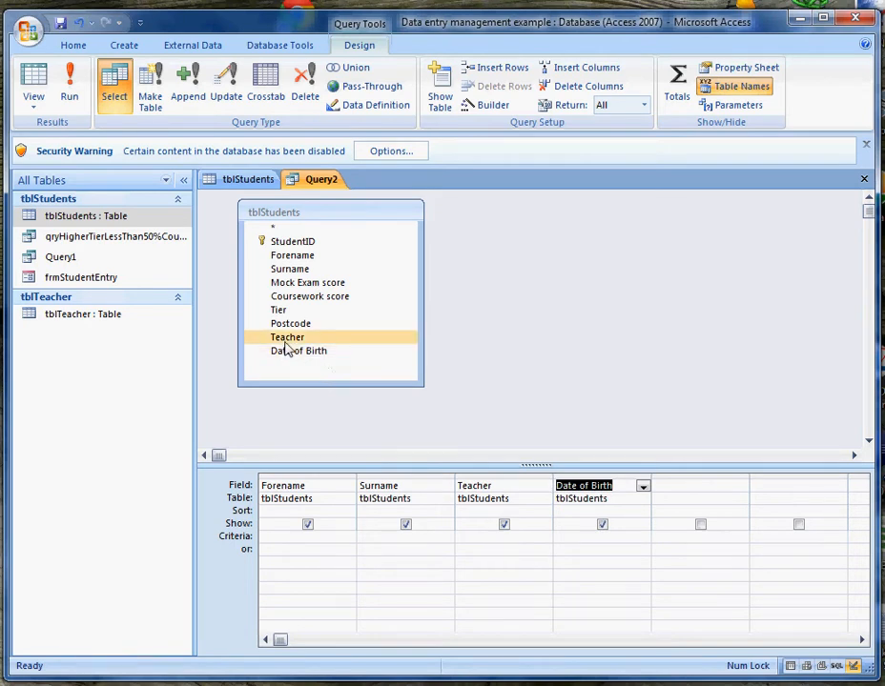
drag(302, 345, 693, 486)
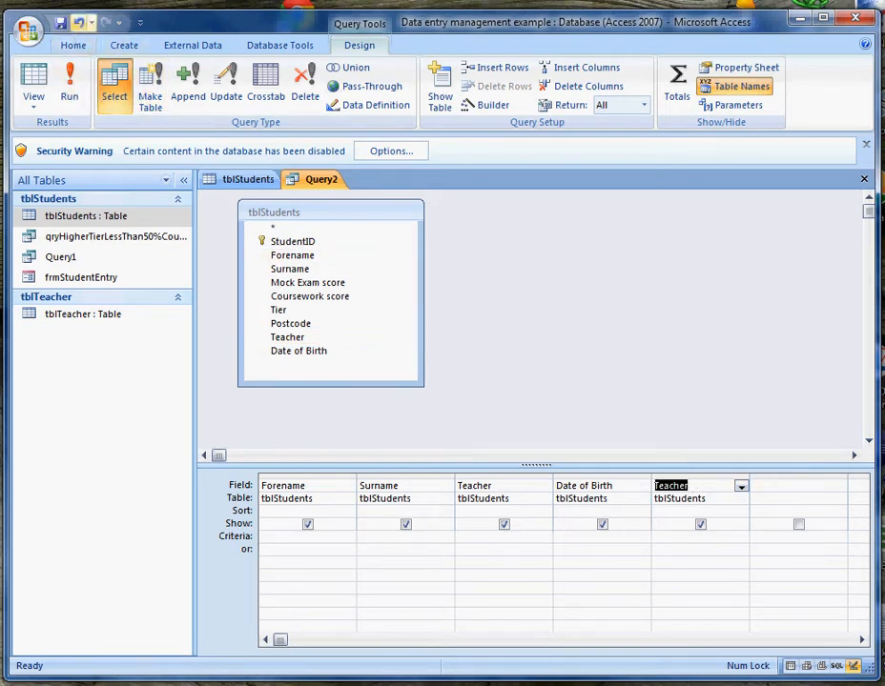
click(78, 21)
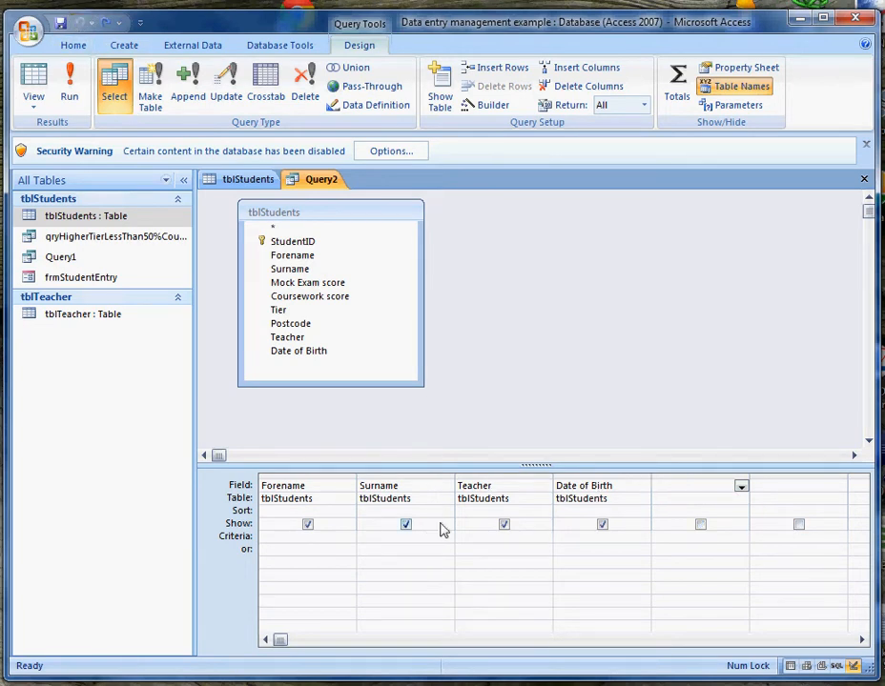
Step: Set the Forename field to sort in ascending order
click(327, 513)
click(349, 514)
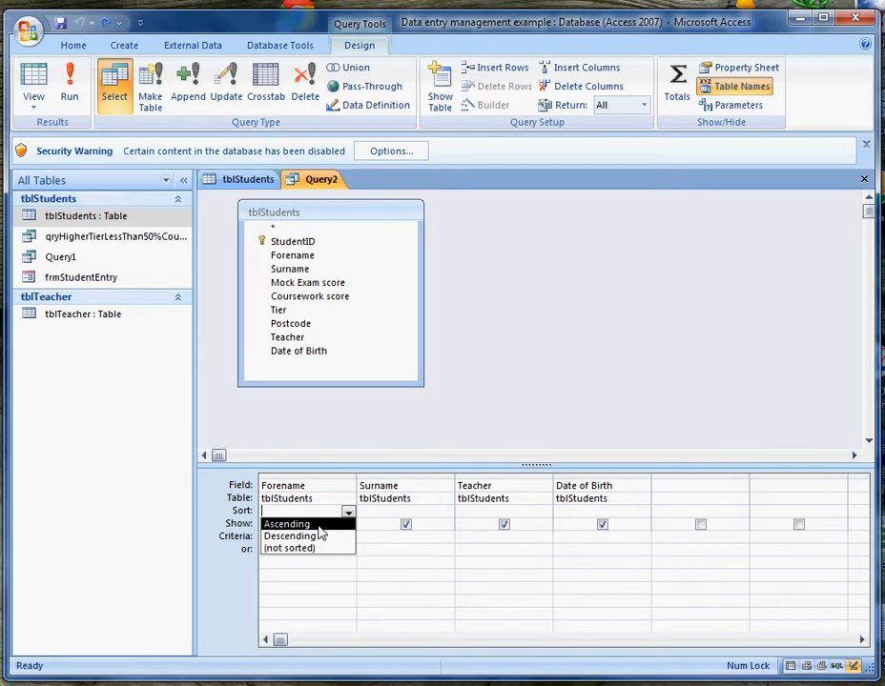
click(320, 526)
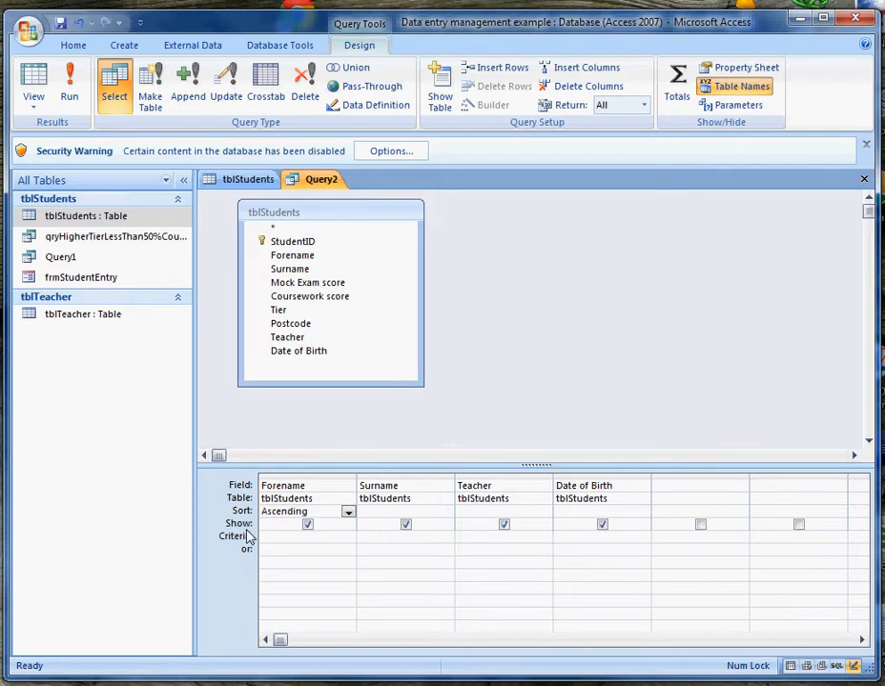
Step: Enter the wildcard criterion C* for the Surname field and run the query
click(378, 540)
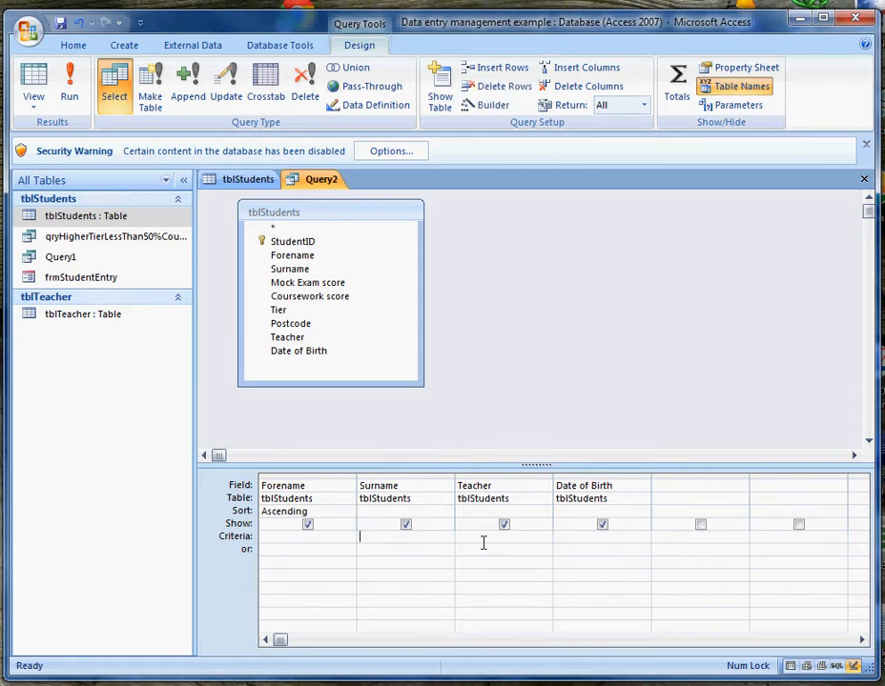
text(c*)
click(68, 84)
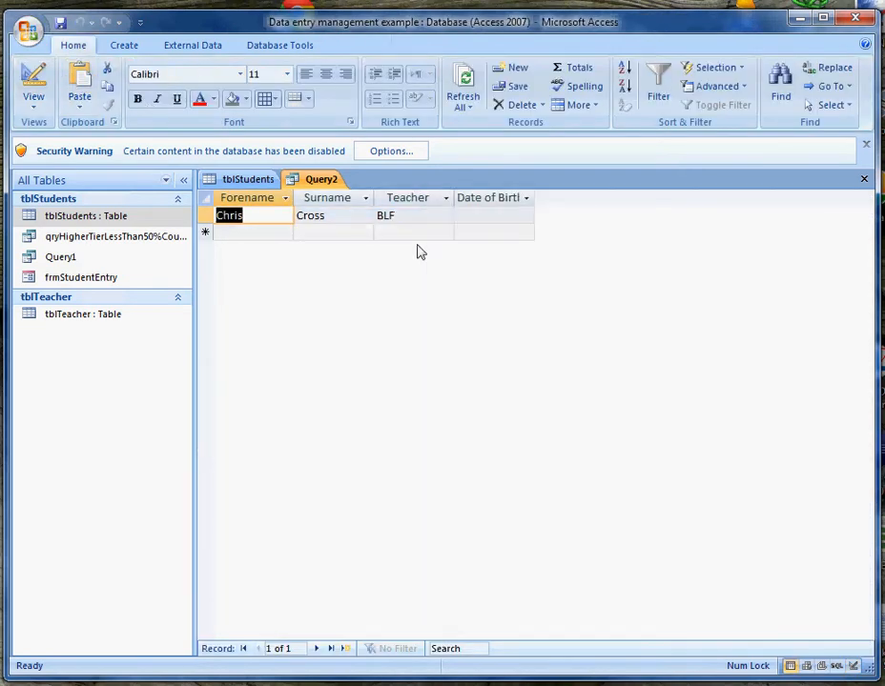
Step: Return to Design view and replace "C*" in the Surname criterion with the parameter prompt [Enter the first letter], keeping Like
click(29, 81)
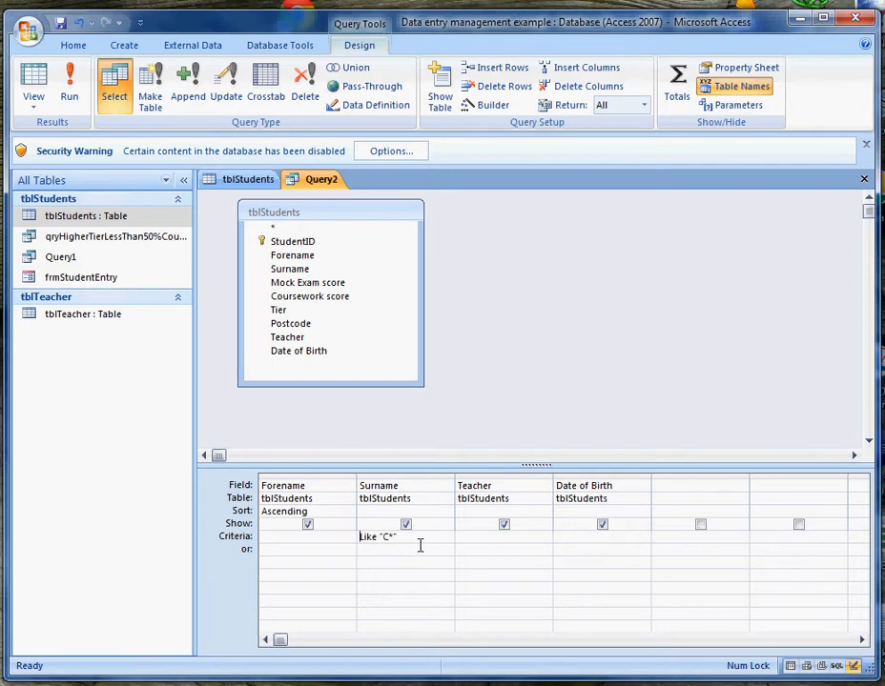
drag(397, 538, 384, 538)
key(BackSpace)
text(Enter)
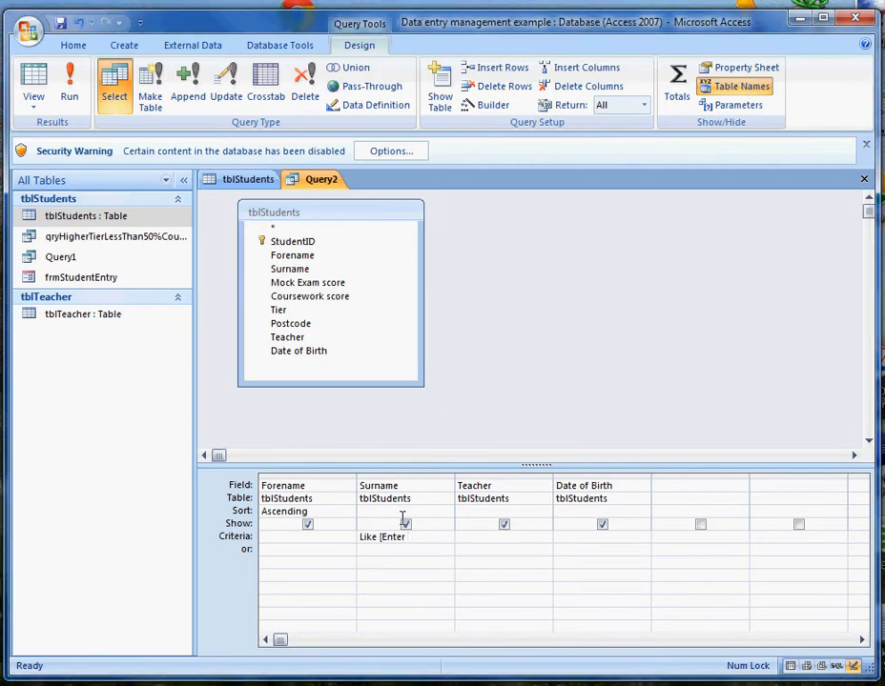
text(the first letter)
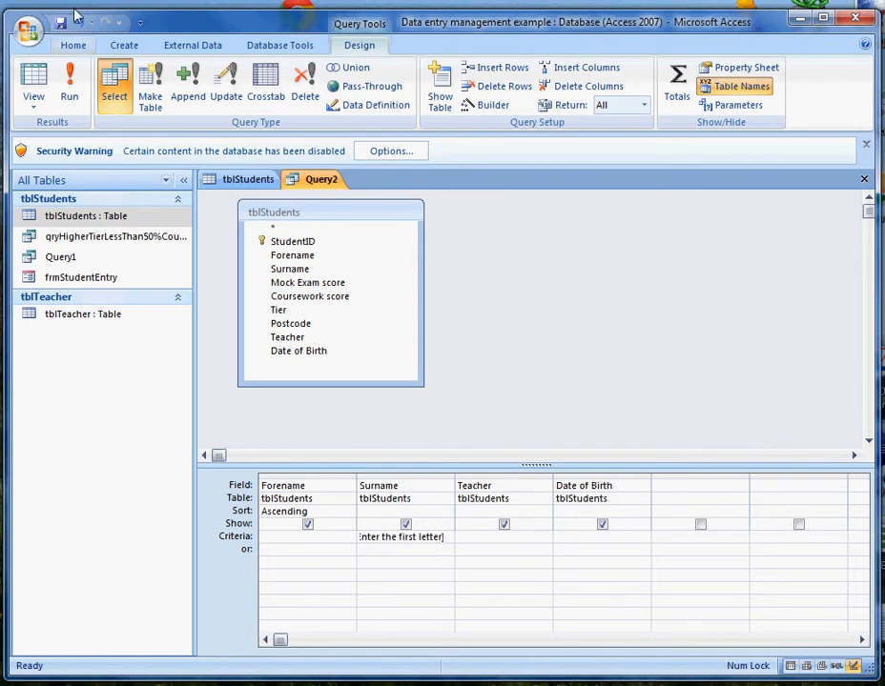
Step: Run the parameter query with C as the first letter
click(69, 86)
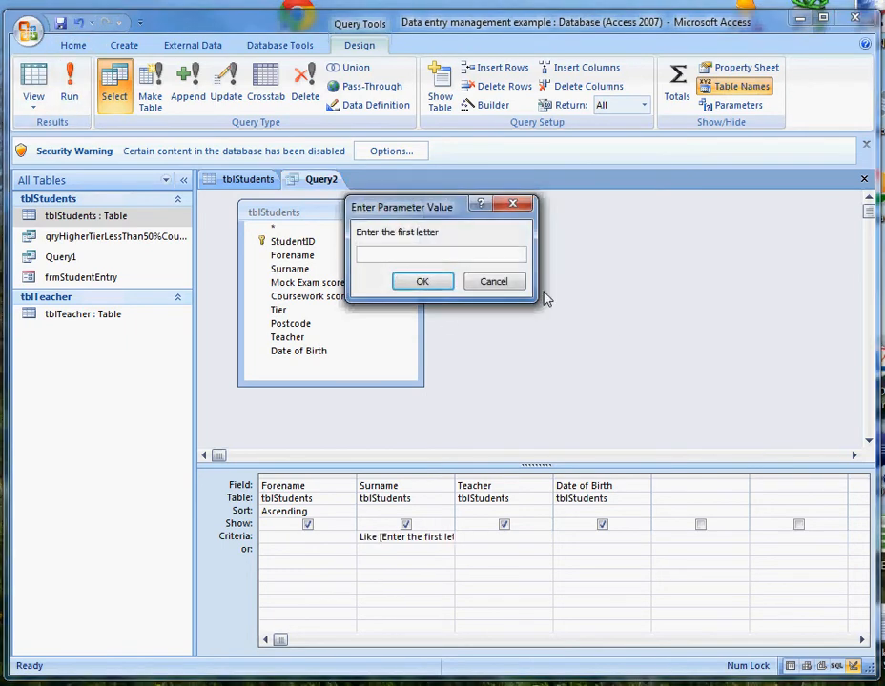
text(C)
key(Return)
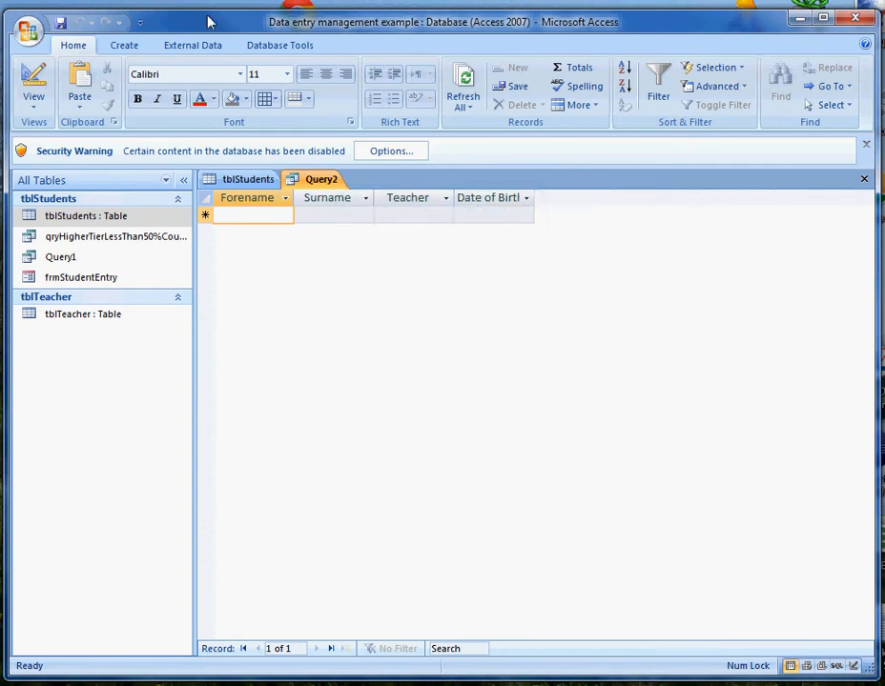
Step: Run the parameter query again from Design view, entering C* as the parameter value
click(34, 78)
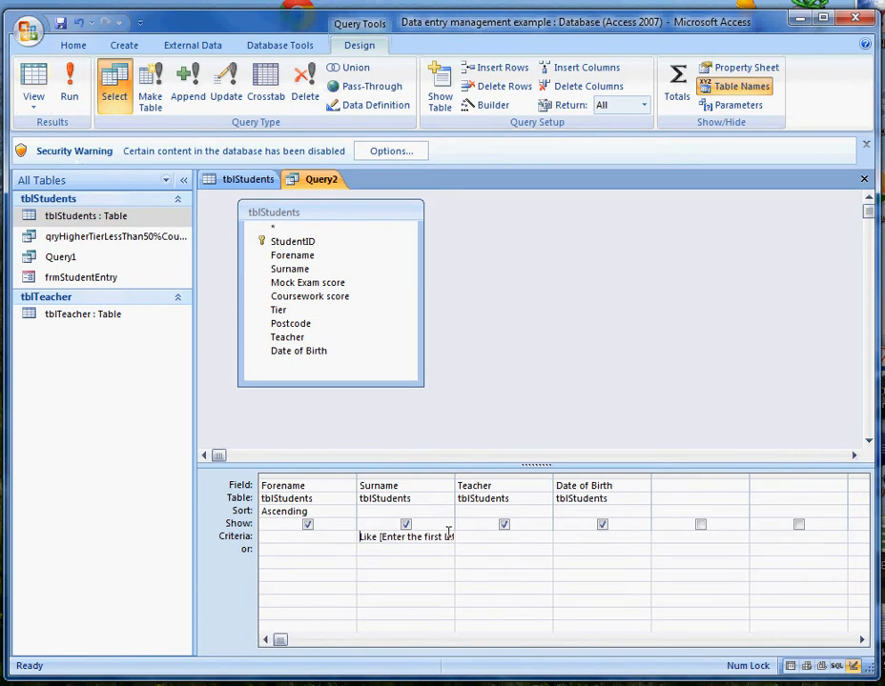
click(69, 84)
text(C)
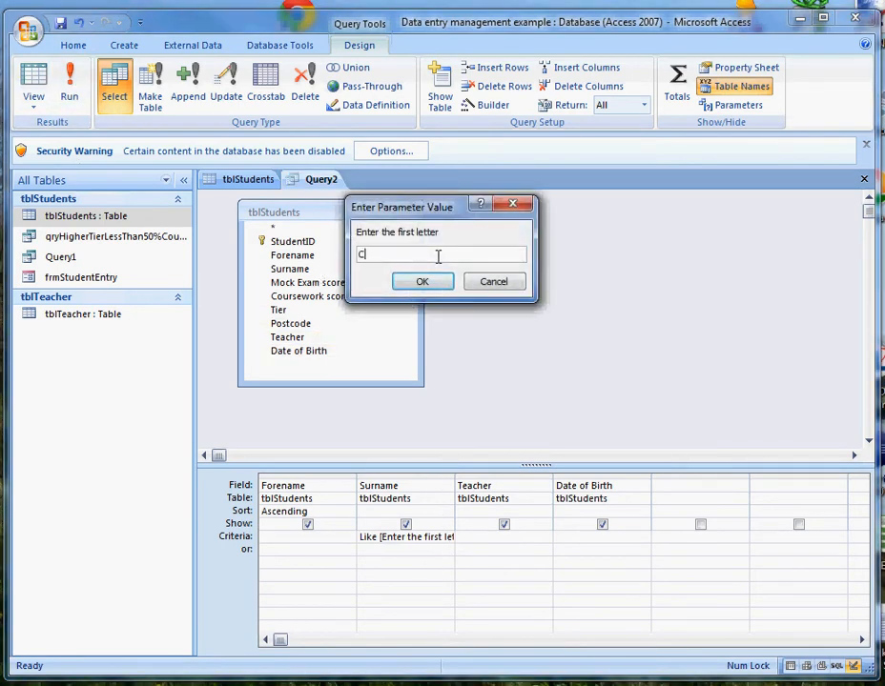
text(*)
key(Return)
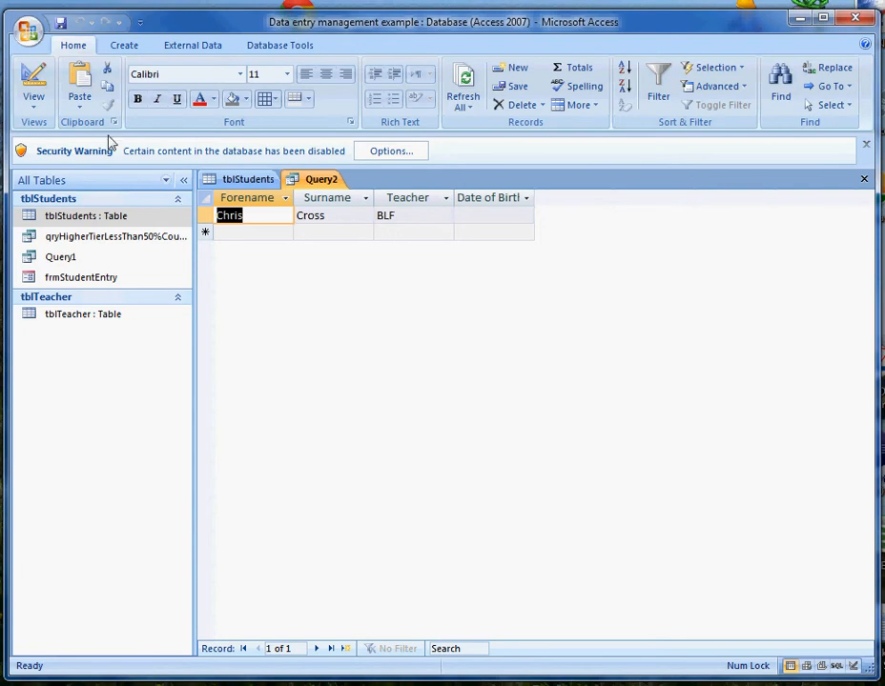
Step: In Design view, widen the Surname column and append & "*" to its criterion after [Enter the first letter]
click(32, 84)
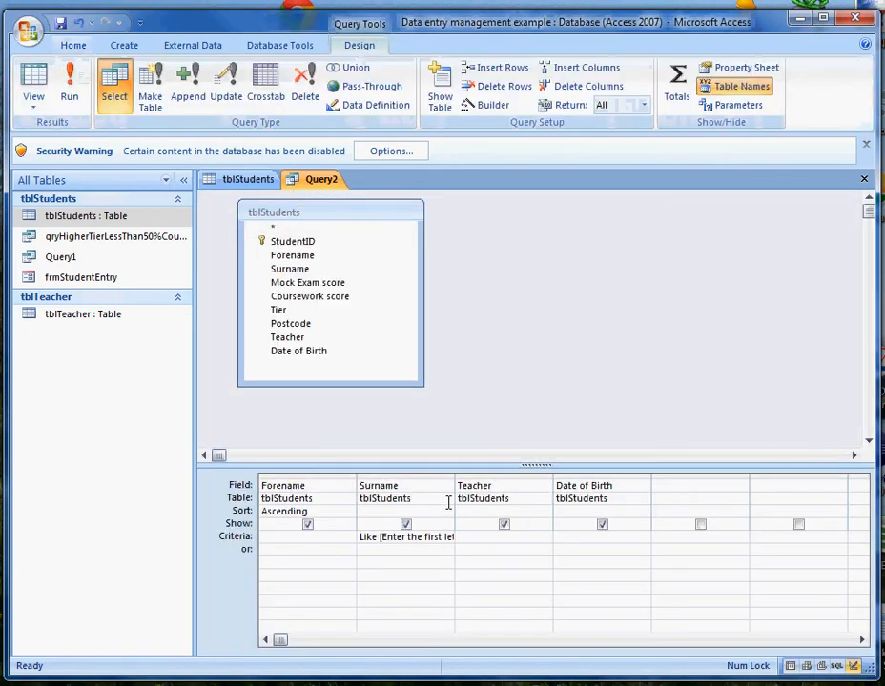
drag(456, 475, 630, 479)
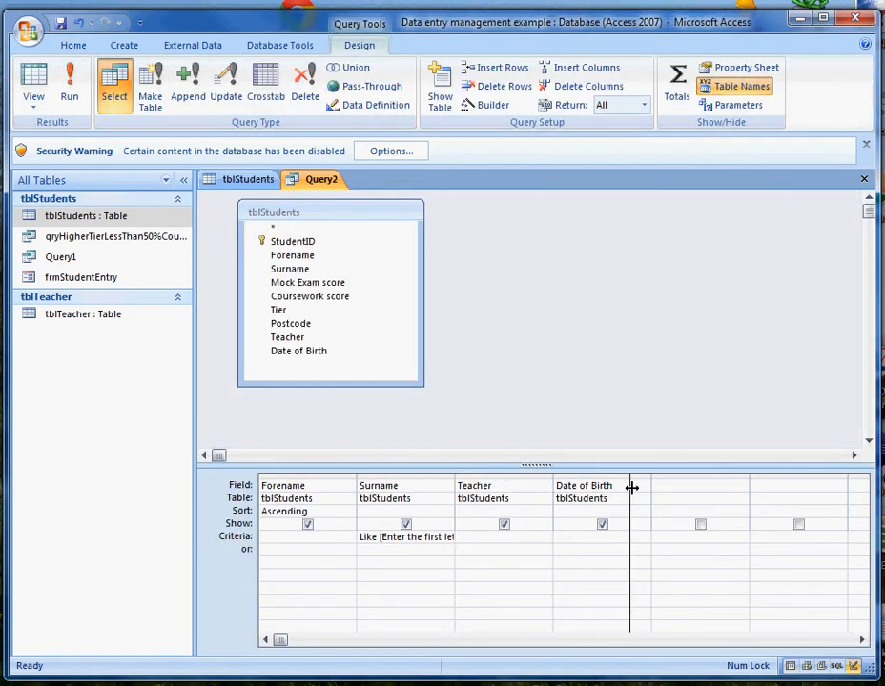
drag(360, 537, 562, 538)
click(531, 537)
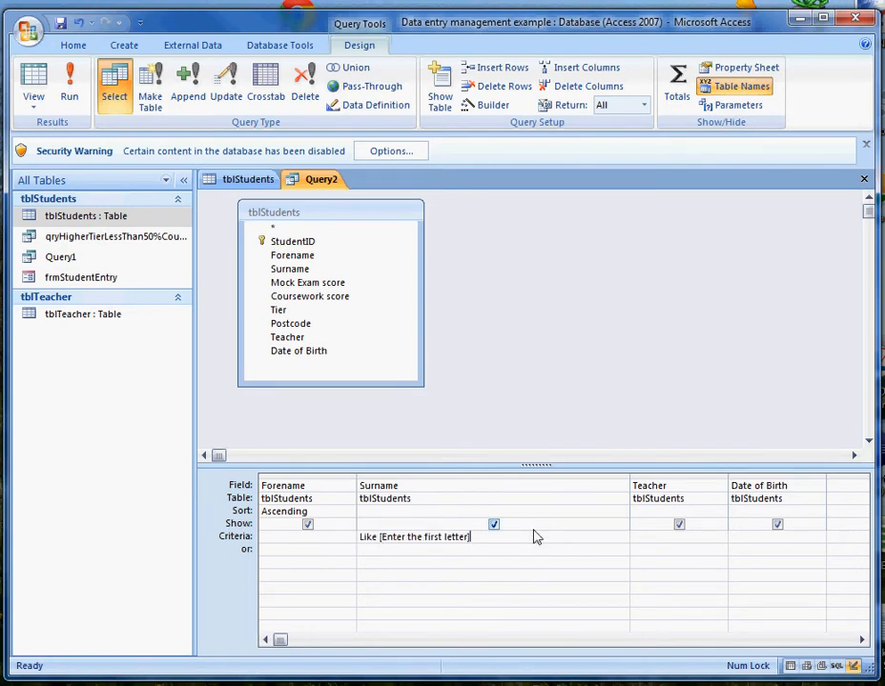
text(&)
text("*)
click(298, 551)
Step: Test the revised Surname criterion by running the query with C as the parameter value
click(74, 96)
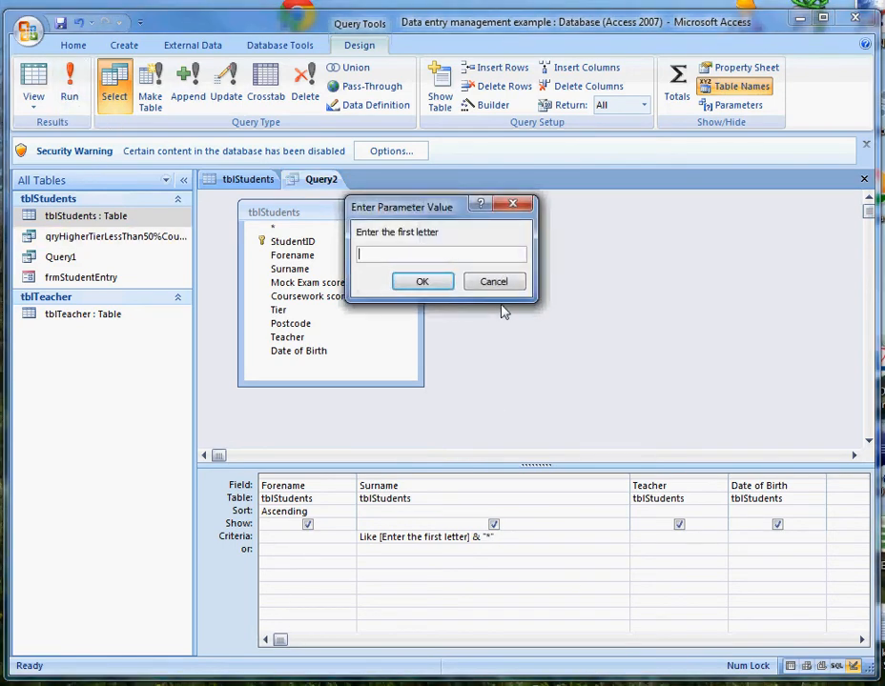
text(C)
key(Return)
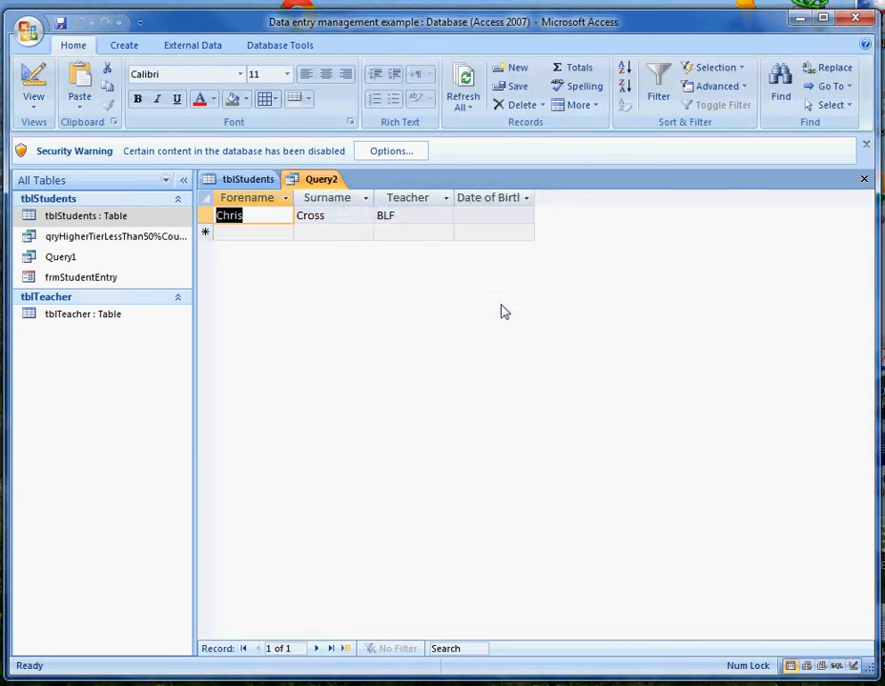
Step: Run the query once more with D as the first letter, and return to Design view
click(33, 95)
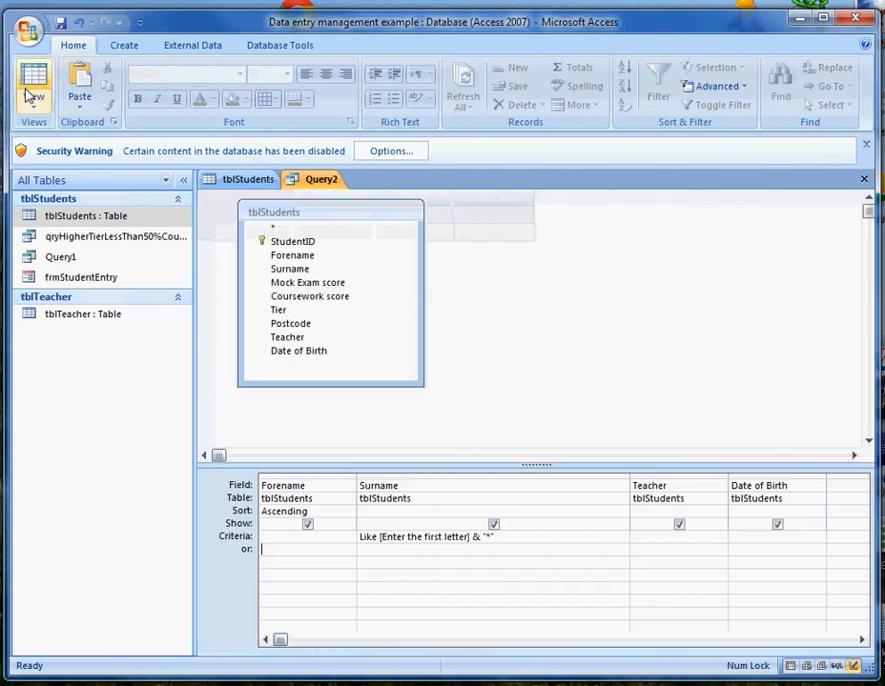
click(69, 88)
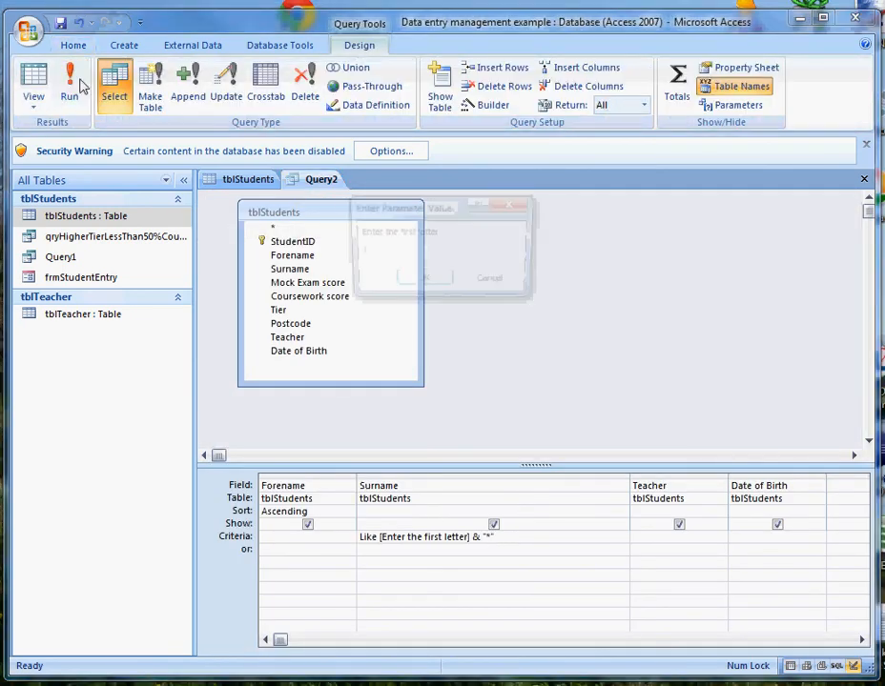
text(D)
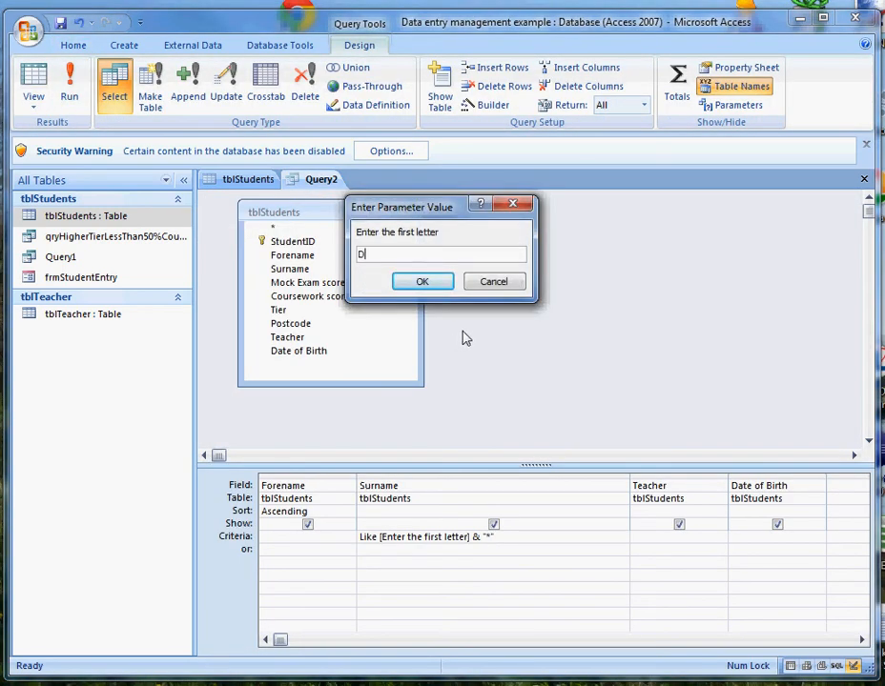
key(Return)
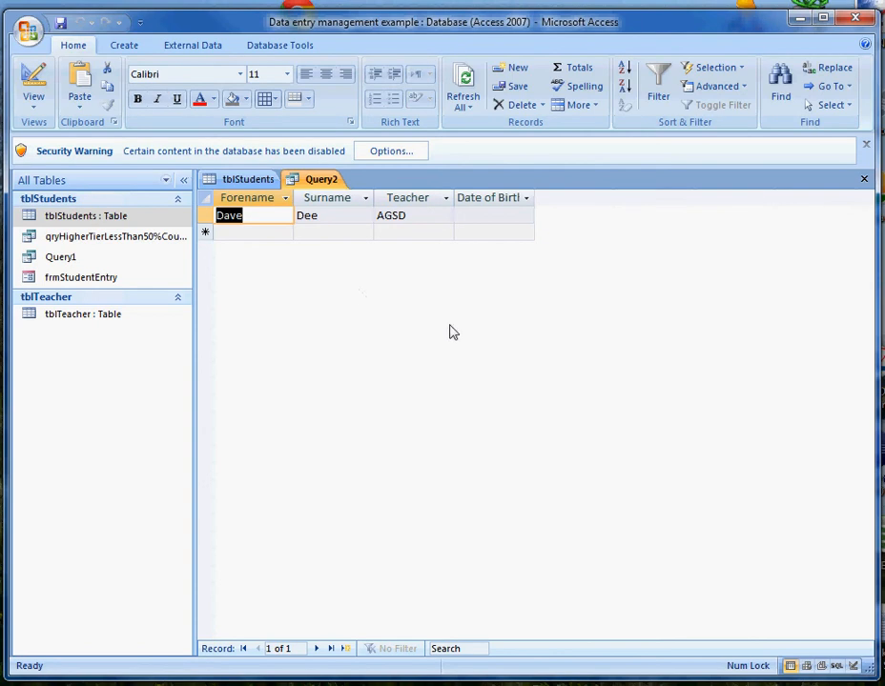
click(32, 79)
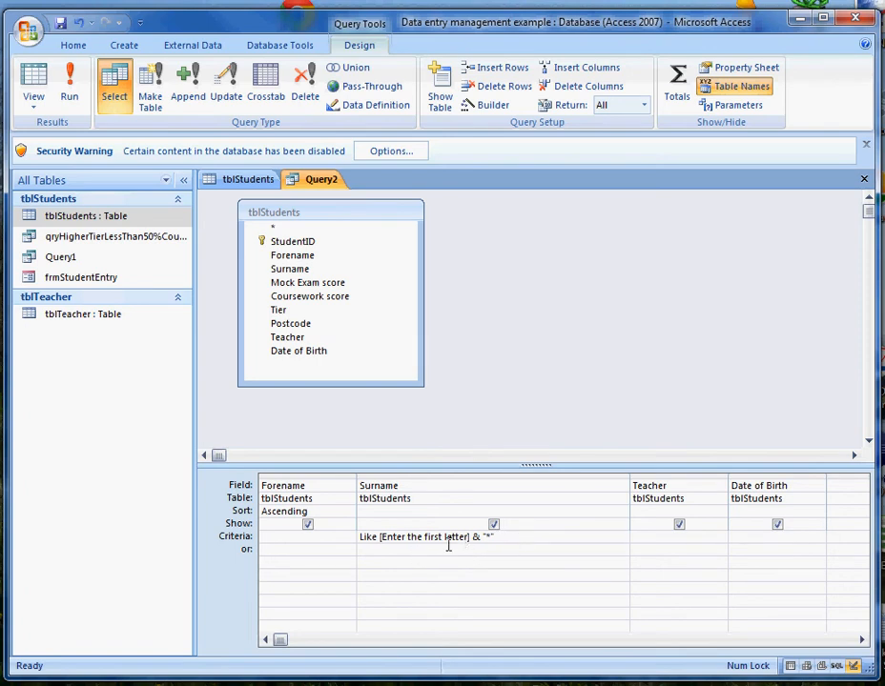
Step: In the tblStudents table, start a new record below the existing ones and enter a four-digit StudentID
click(236, 181)
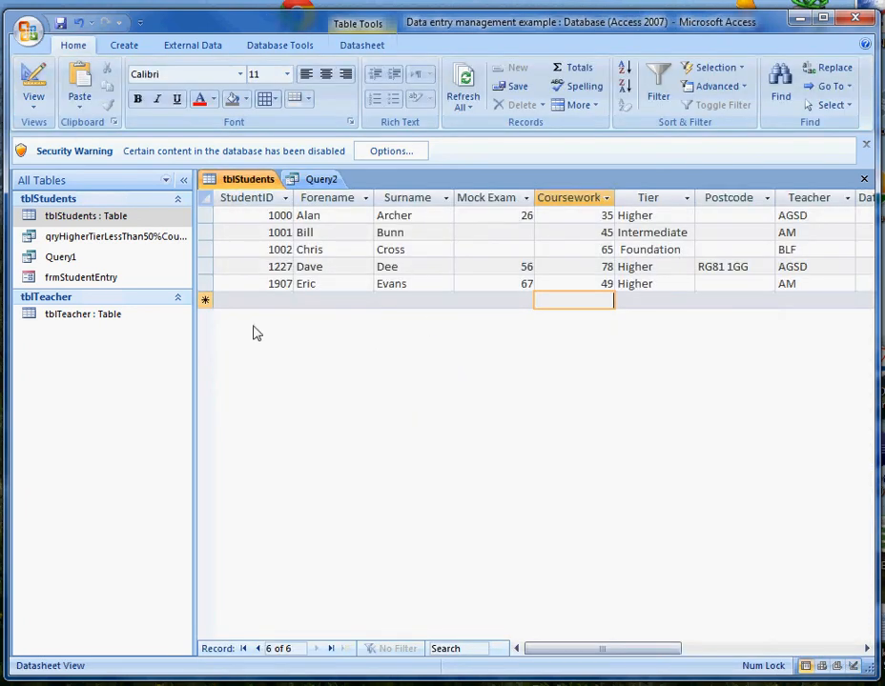
click(273, 301)
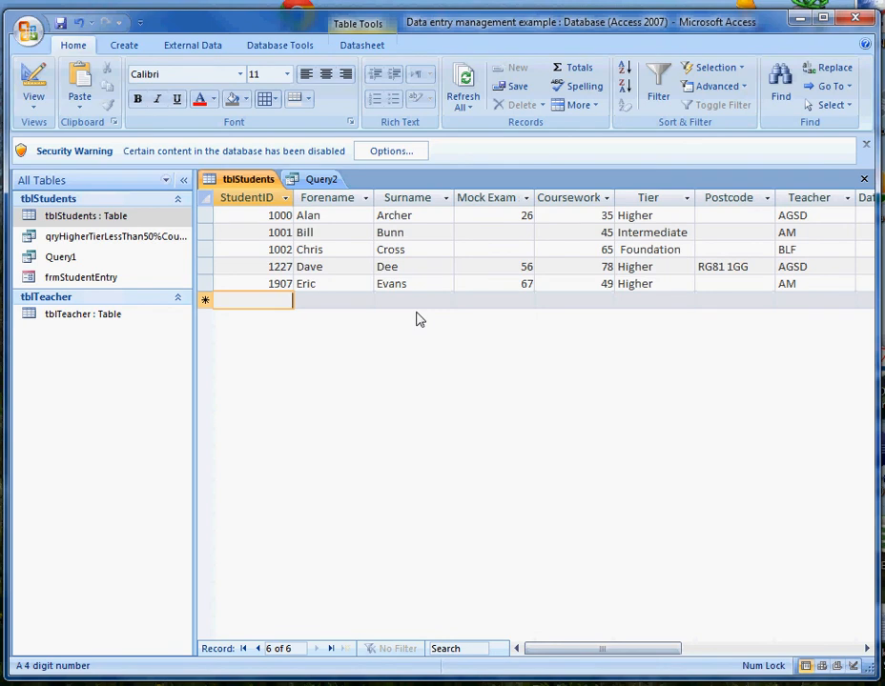
text(16)
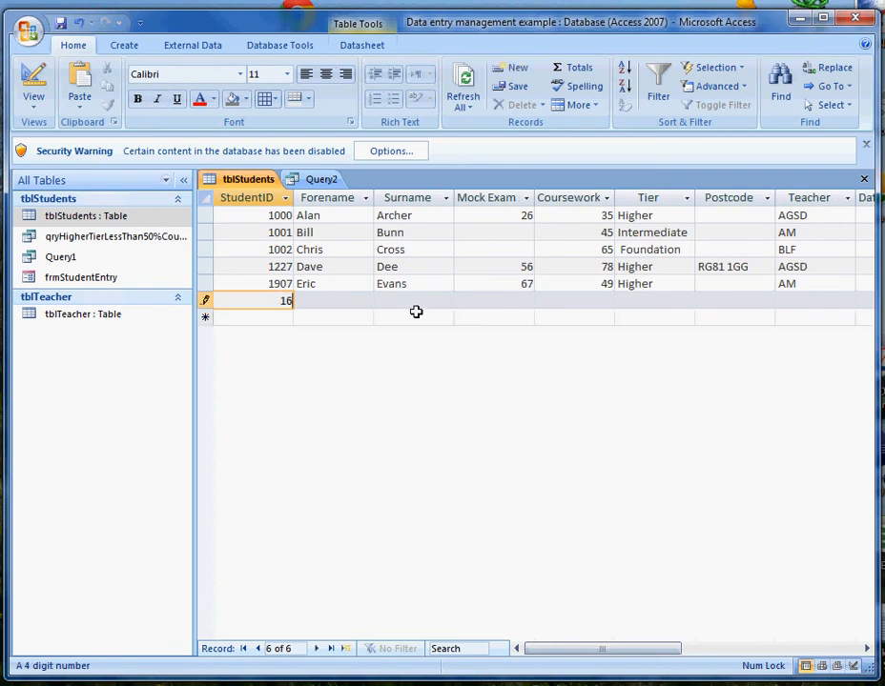
text(98)
key(Tab)
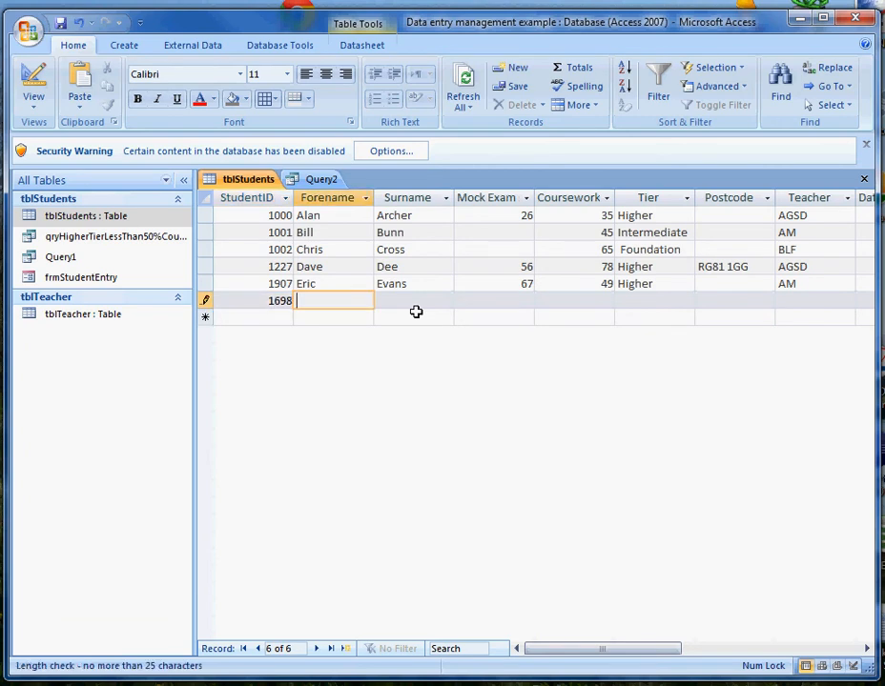
Step: Fill in the new student's forename and a surname beginning with Ca, leave the remaining fields blank, and save the record
text(Carl)
key(Tab)
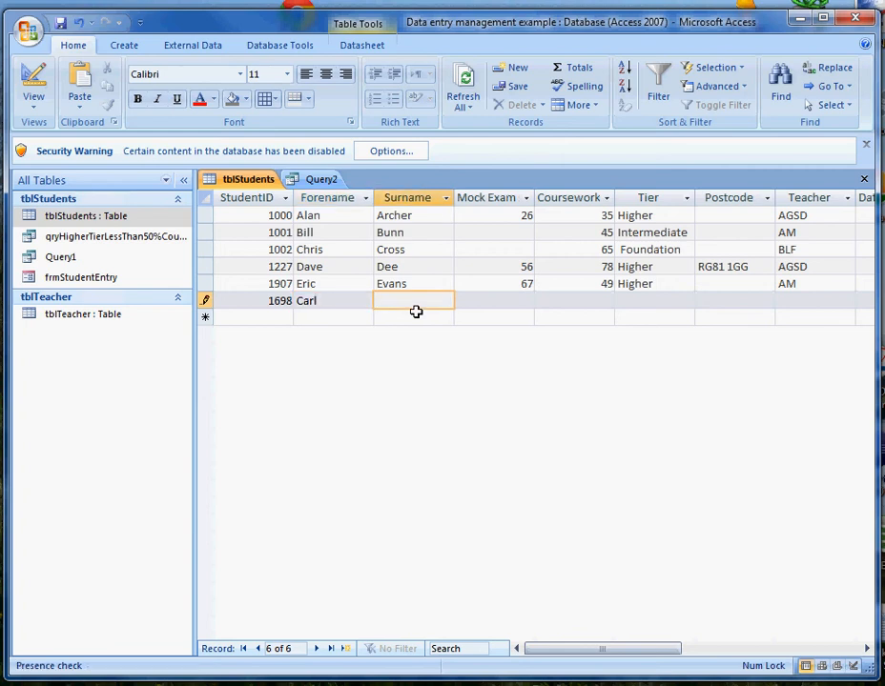
text(Carlsson)
key(Tab)
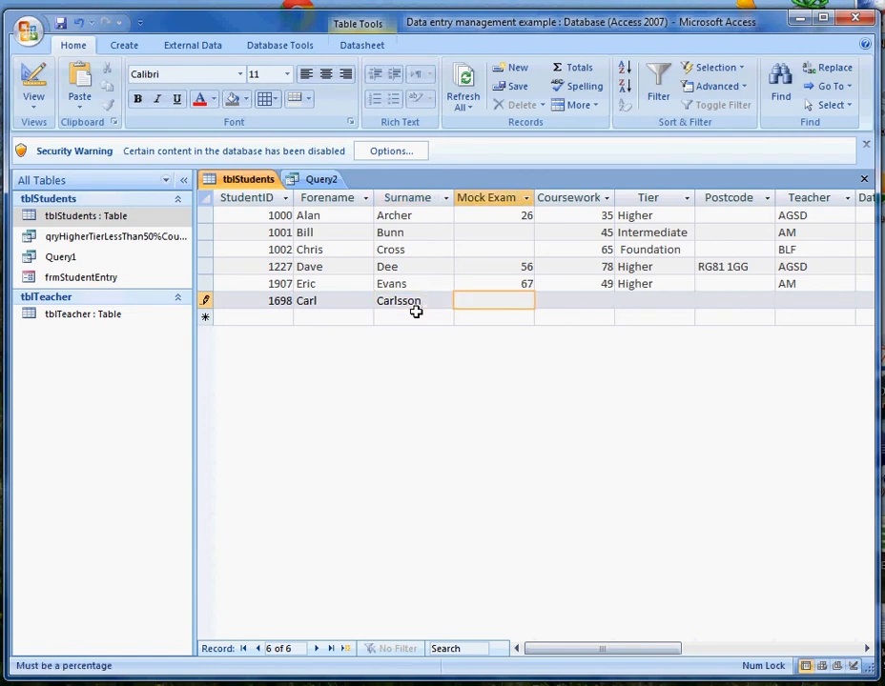
key(Tab)
key(Tab)
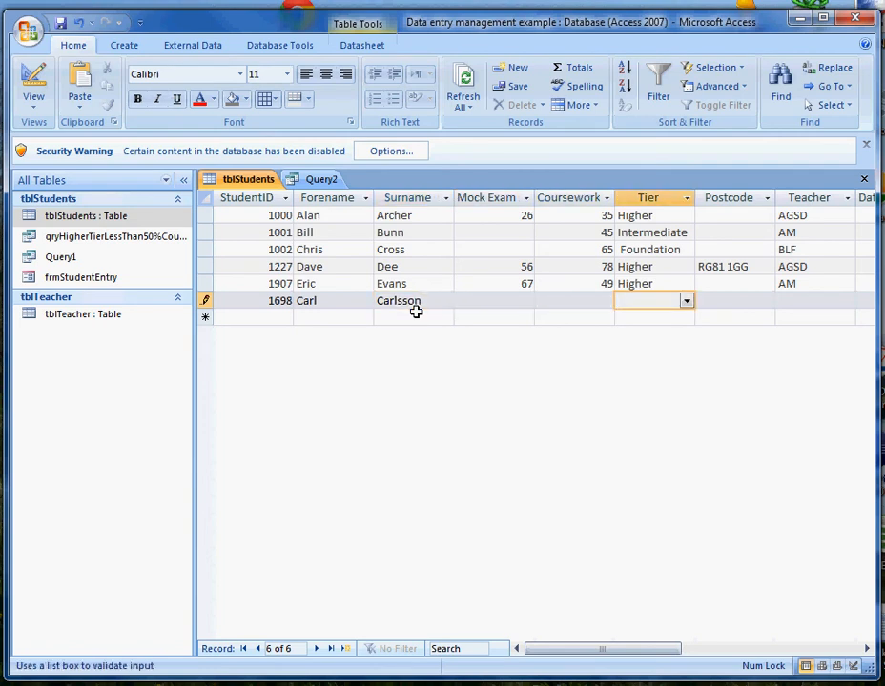
key(Tab)
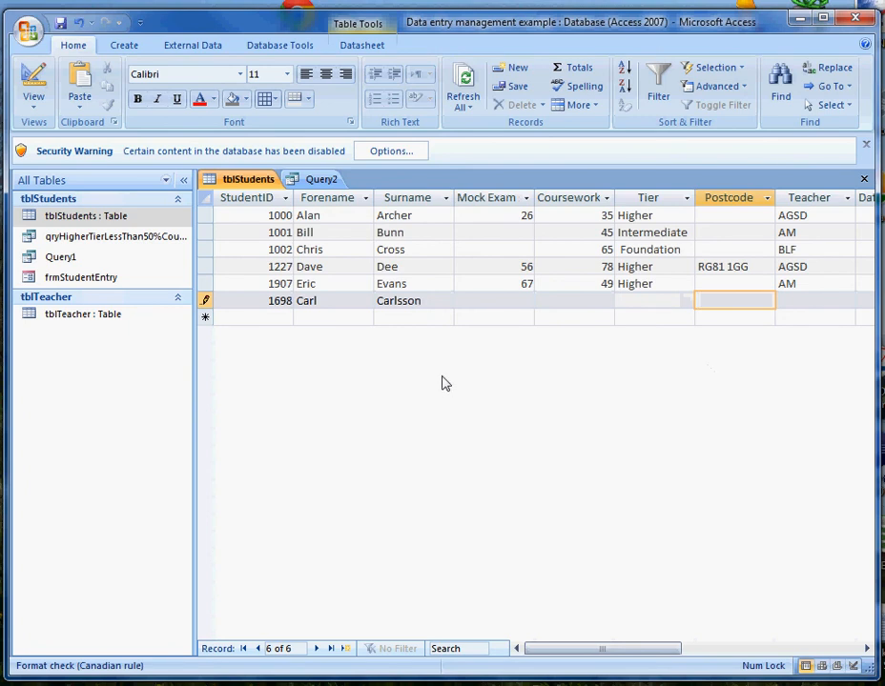
click(288, 316)
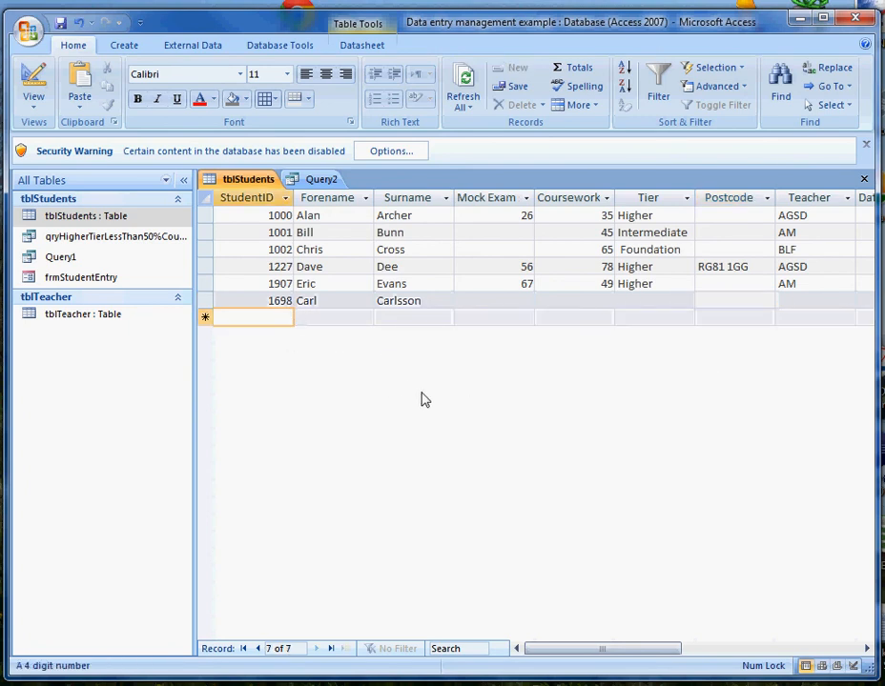
Step: Return to Query2 and run it with ca as the parameter value to test a two-letter surname search
click(322, 181)
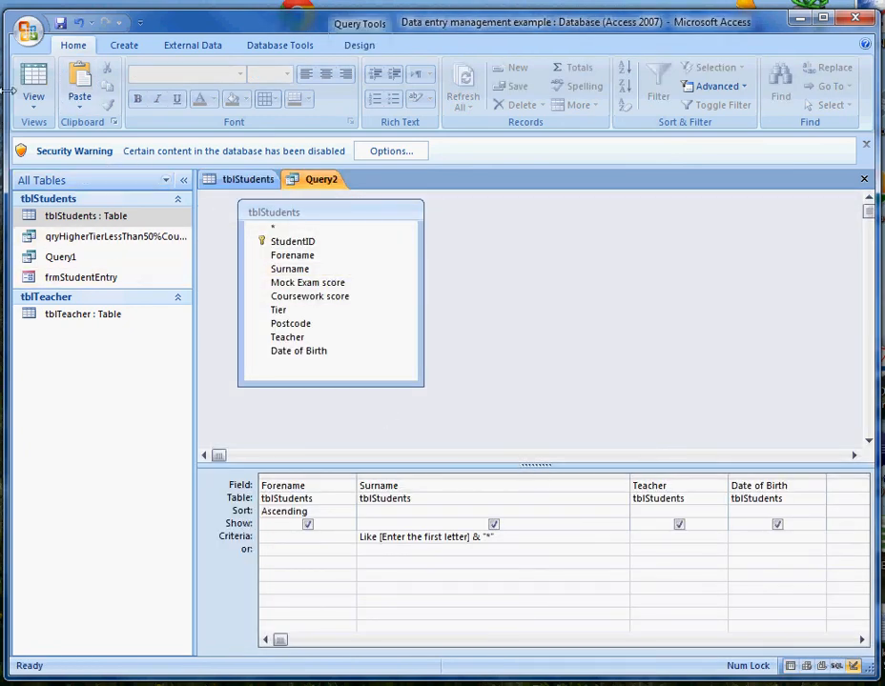
click(33, 110)
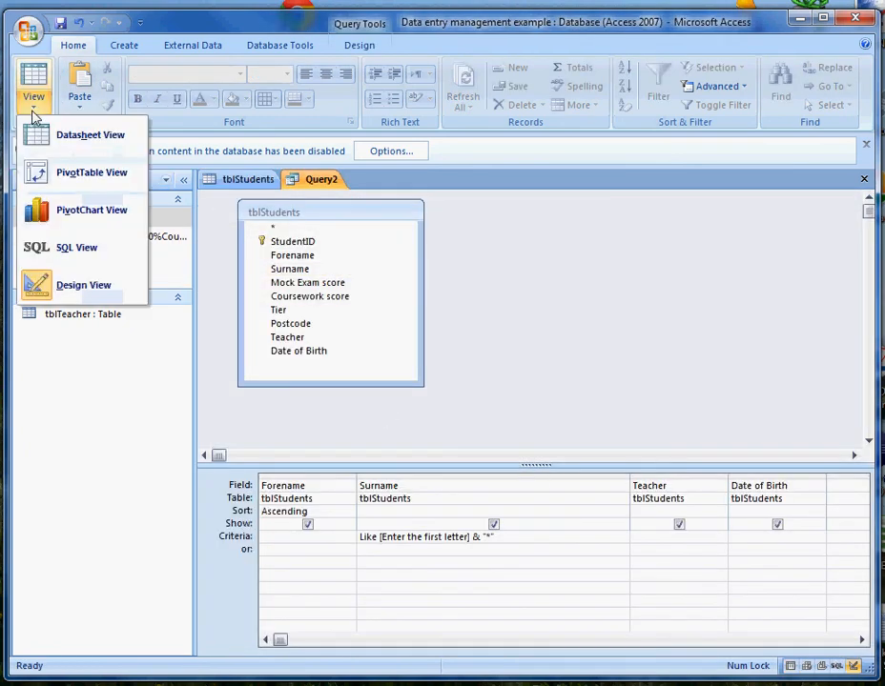
click(63, 286)
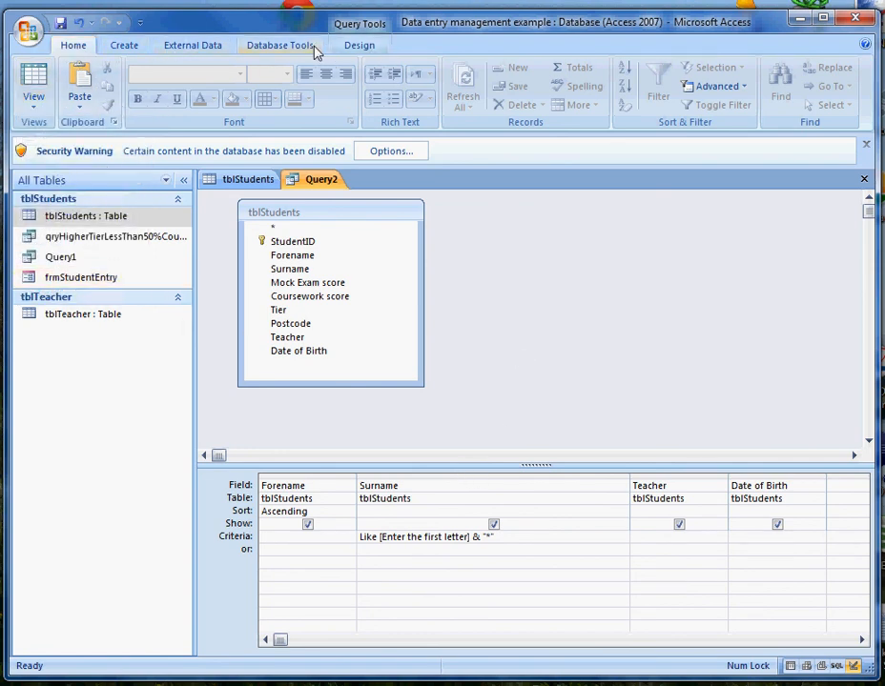
click(356, 44)
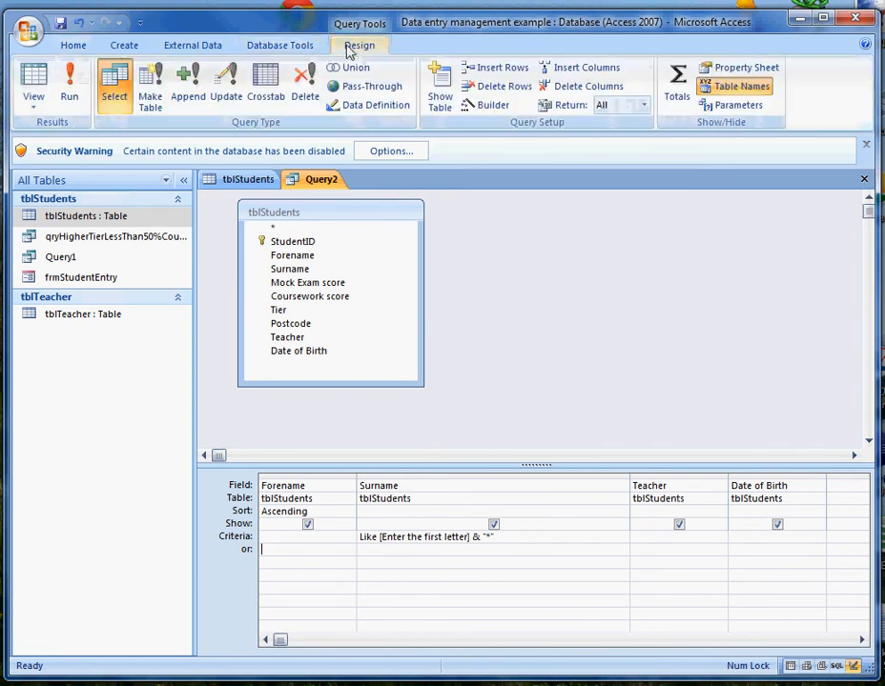
click(70, 87)
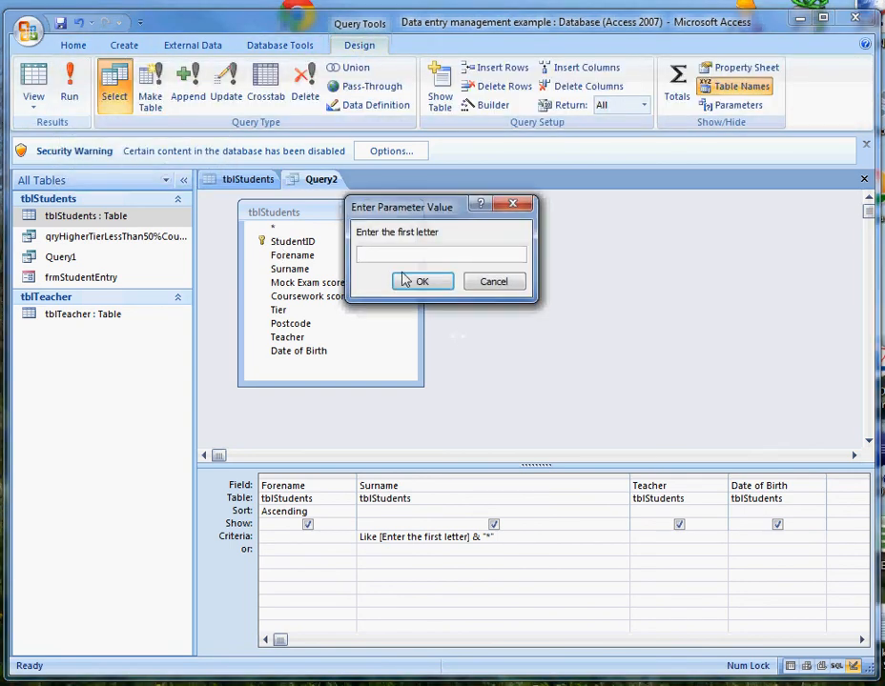
text(ca)
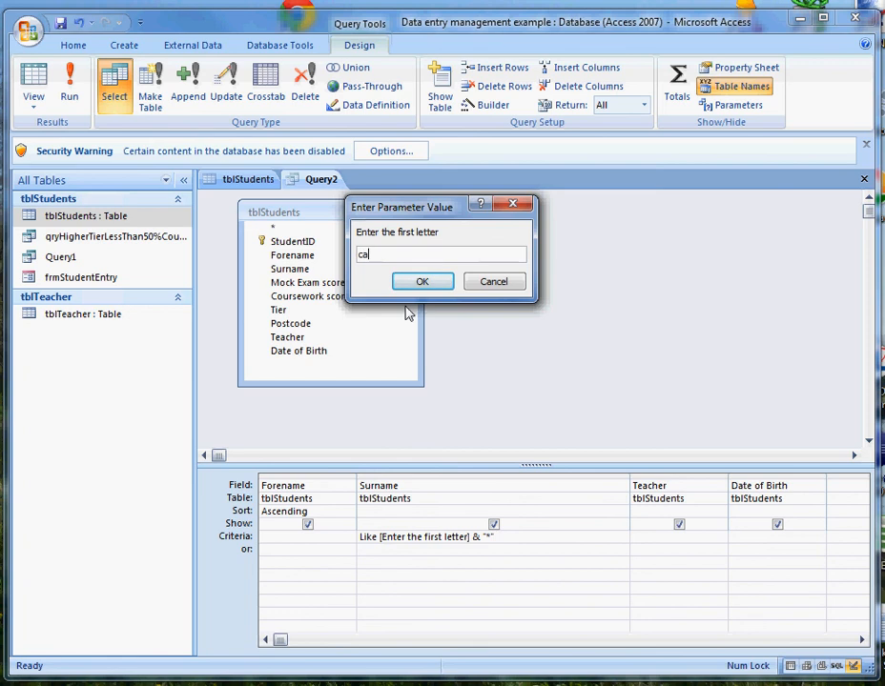
click(423, 283)
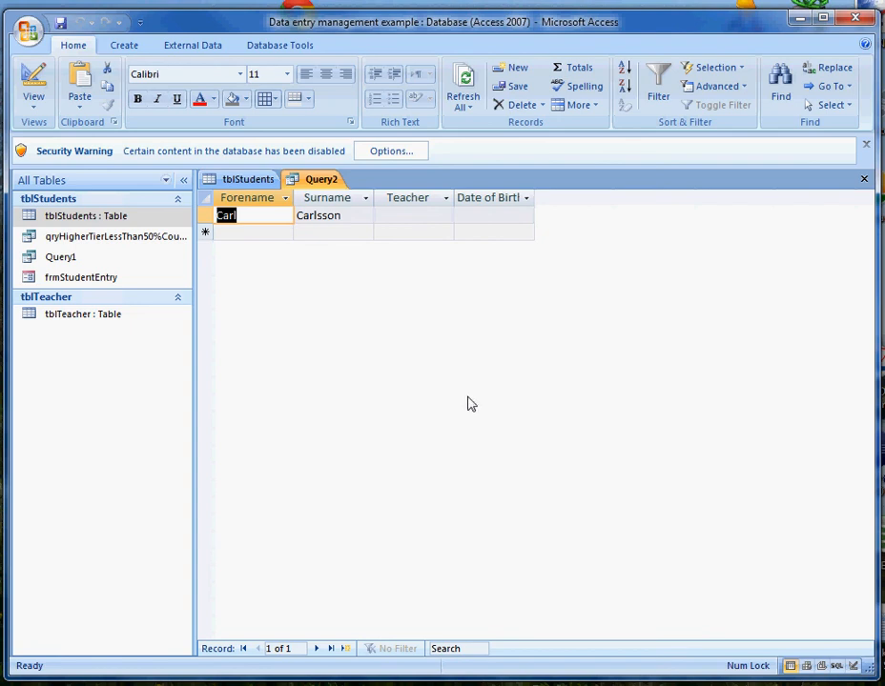
Step: In Design view, change the Surname criterion's prompt to [Enter the first letter(s)] and run the query with the parameter left blank
click(29, 81)
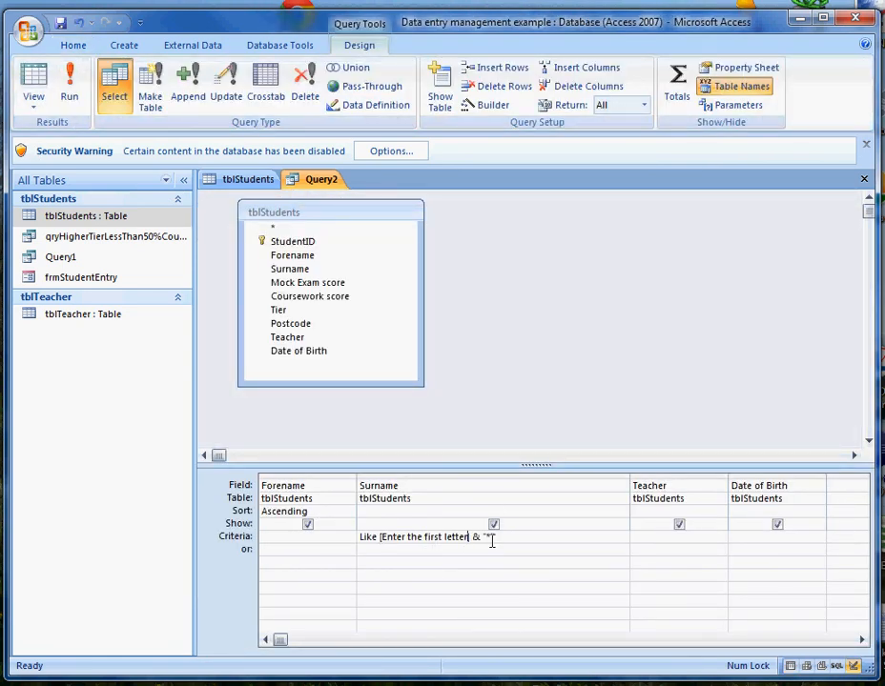
text((s))
click(69, 96)
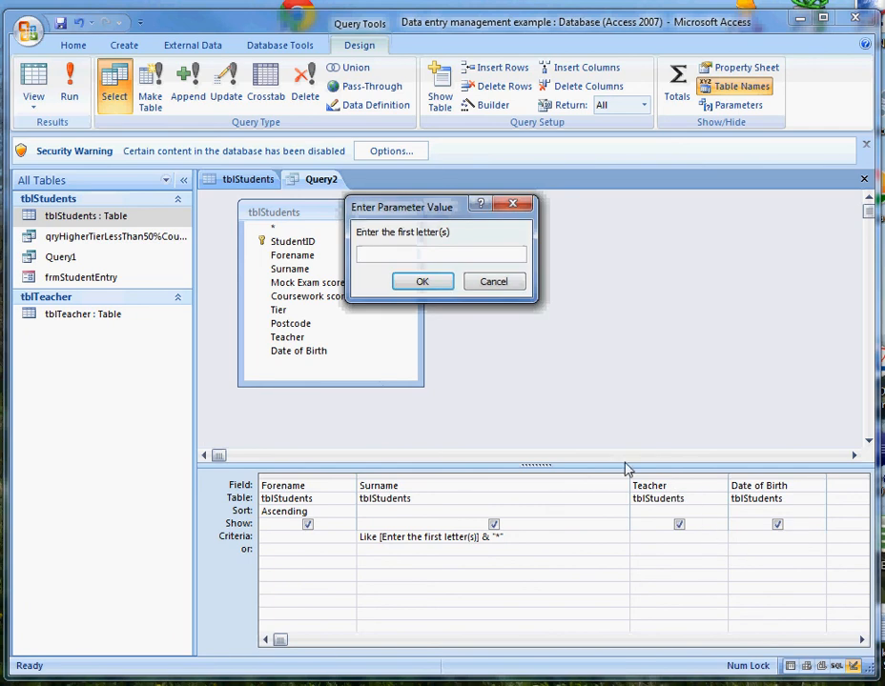
click(422, 283)
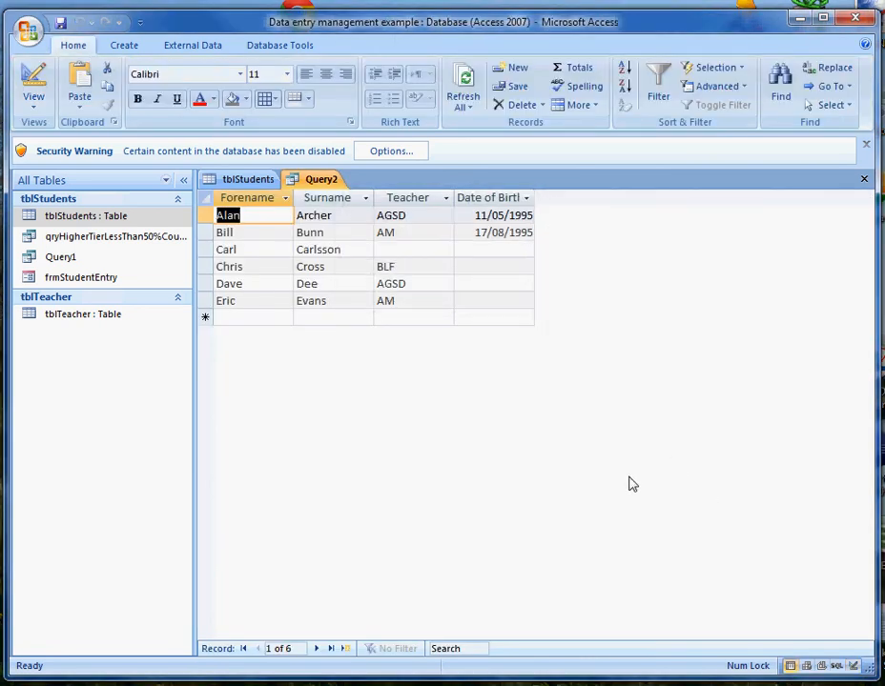